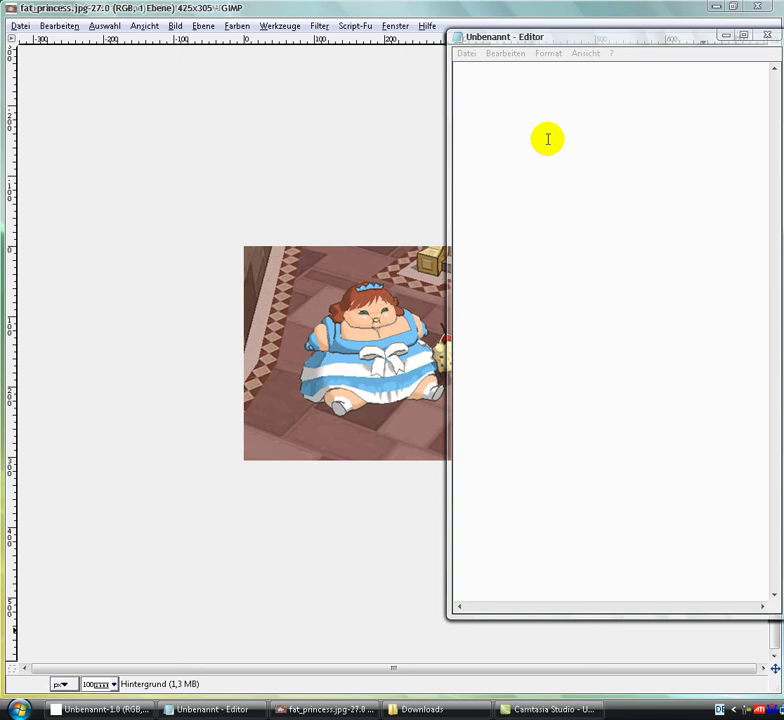
Step: Type a short German intro note in Notepad, ending with a 'Princess' line
{"action": "type", "text": "H"}
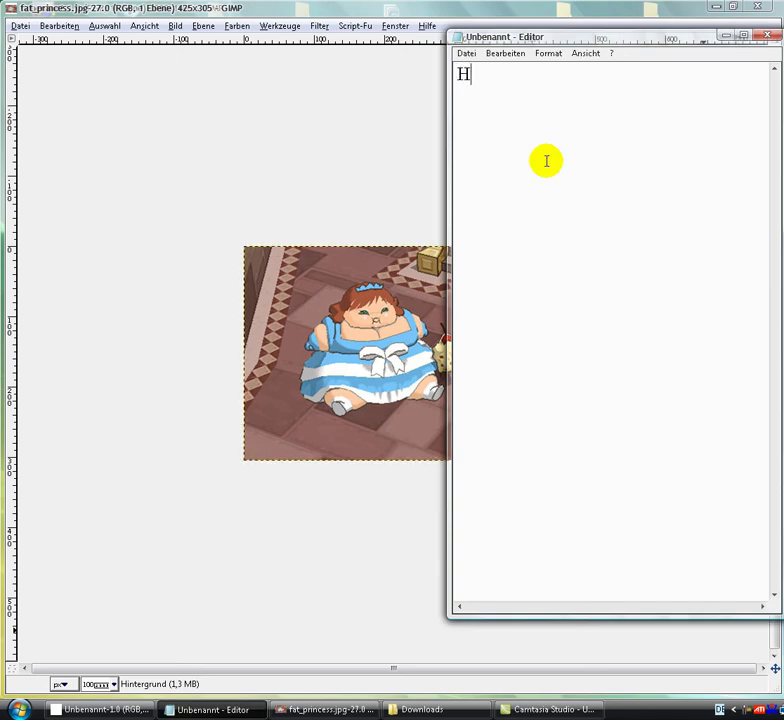
{"action": "type", "text": "llo Heute Zeigeich"}
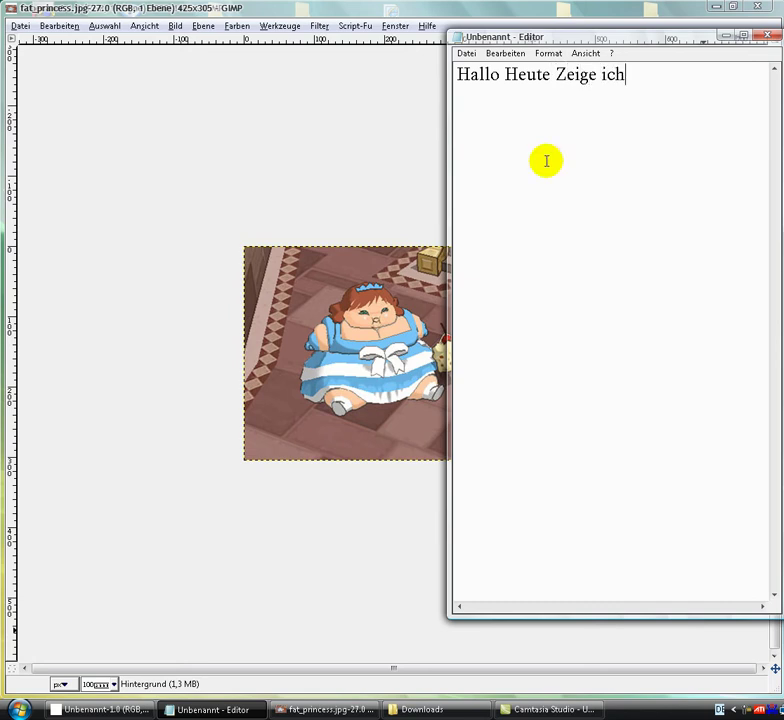
{"action": "type", "text": " euch wie"}
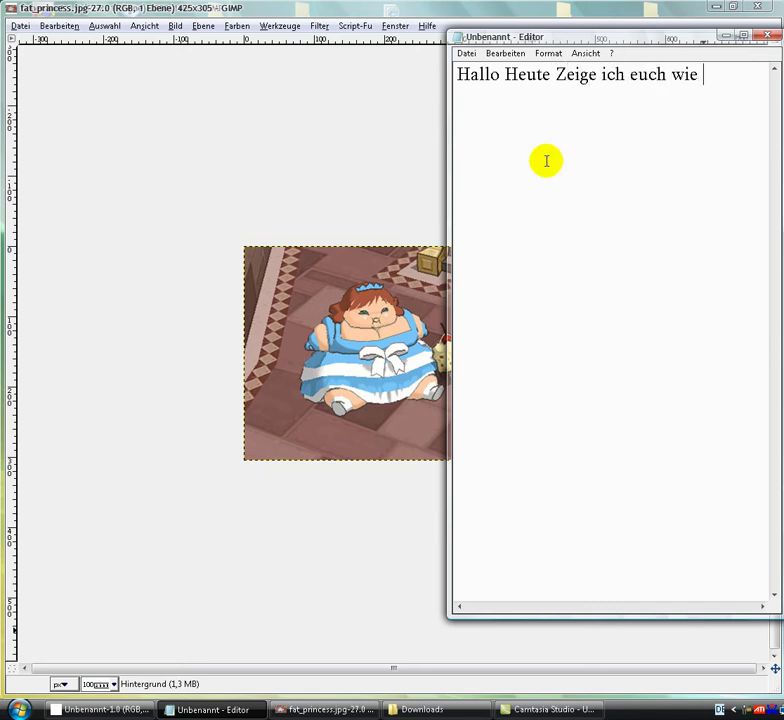
{"action": "type", "text": "man Bi"}
{"action": "type", "text": "lder "}
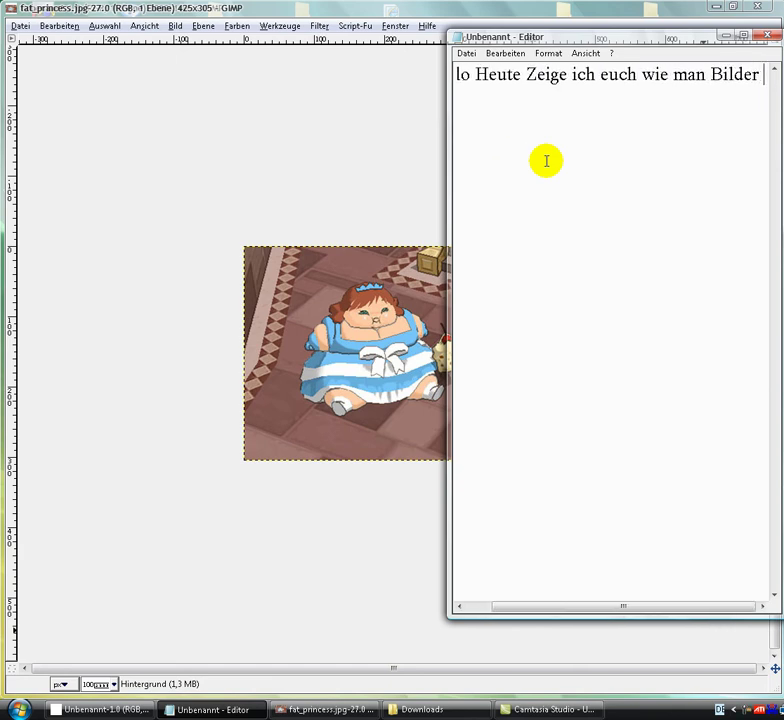
{"action": "type", "text": "Ausschneiddet"}
{"action": "key", "text": "BackSpace"}
{"action": "type", "text": "z"}
{"action": "key", "text": "Return"}
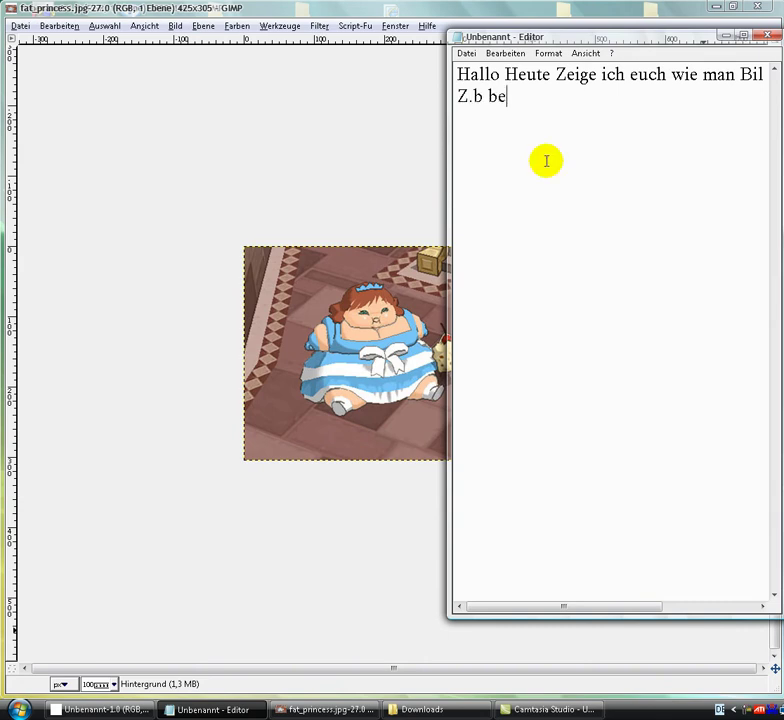
{"action": "type", "text": "i Fat Princess"}
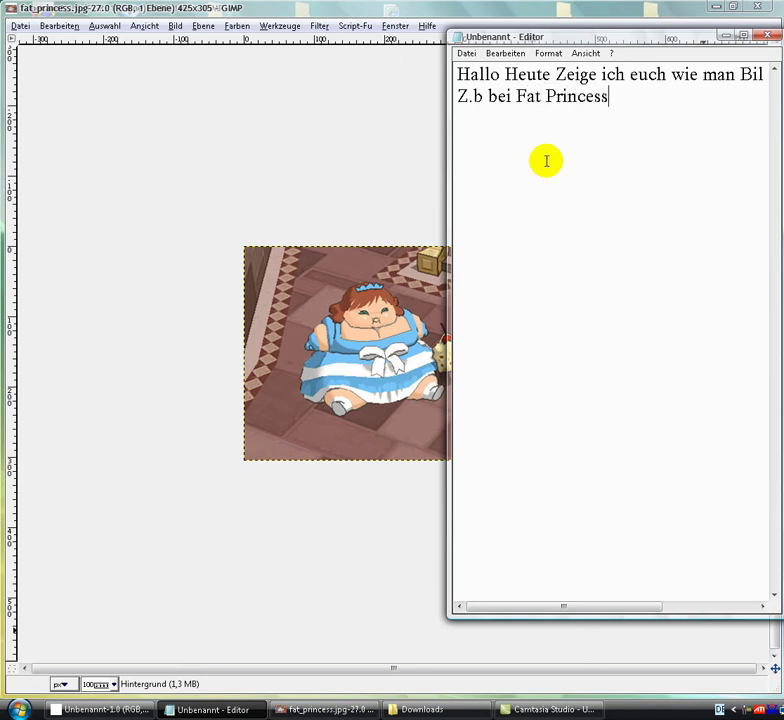
Step: Select both lines of the Notepad note and delete them
{"action": "key", "text": "shift+Home"}
{"action": "key", "text": "shift+Up"}
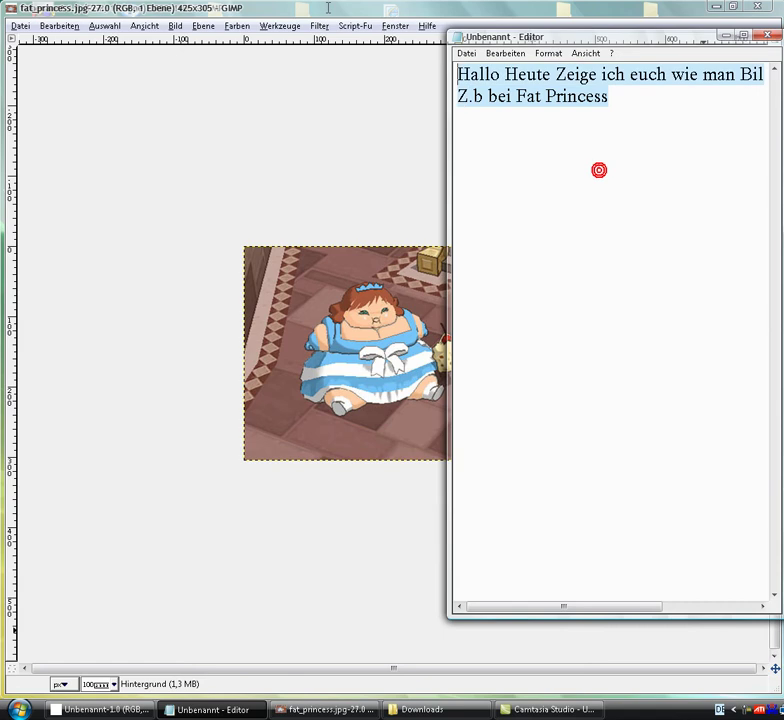
{"action": "key", "text": "BackSpace"}
Step: Activate the Free Select lasso tool on fat_princess.jpg, then restore Notepad
{"action": "left_click", "coordinate": [728, 36]}
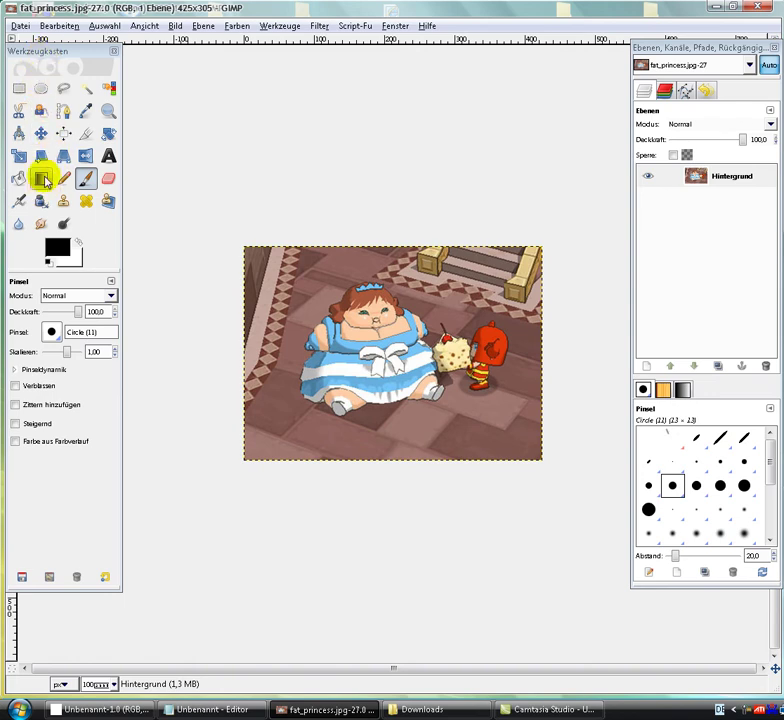
{"action": "left_click", "coordinate": [63, 89]}
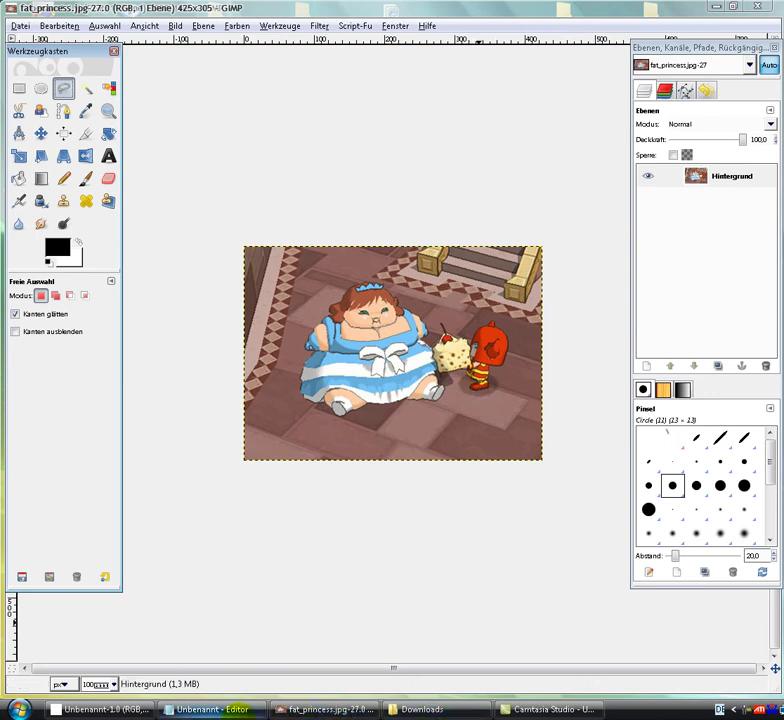
{"action": "left_click", "coordinate": [240, 712]}
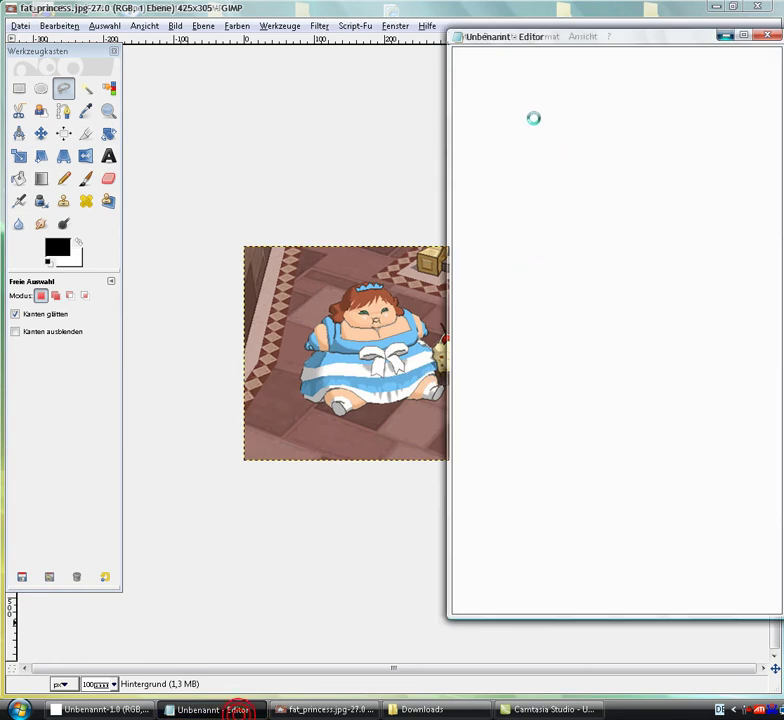
Step: Type 'uckt dem Crusor nach' in Notepad, erase it, and minimize Notepad
{"action": "type", "text": "Guckt dem Cr"}
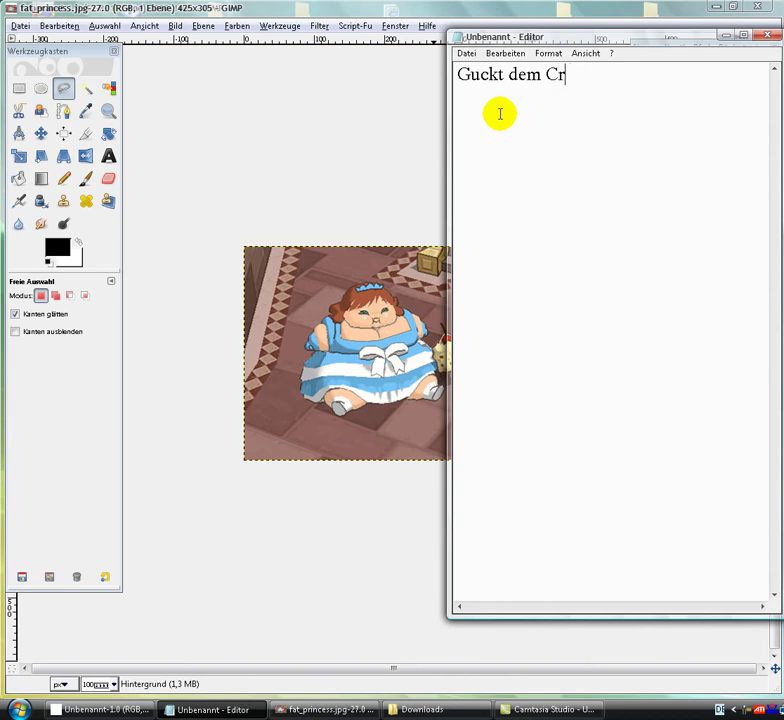
{"action": "type", "text": "usor na"}
{"action": "type", "text": "ch"}
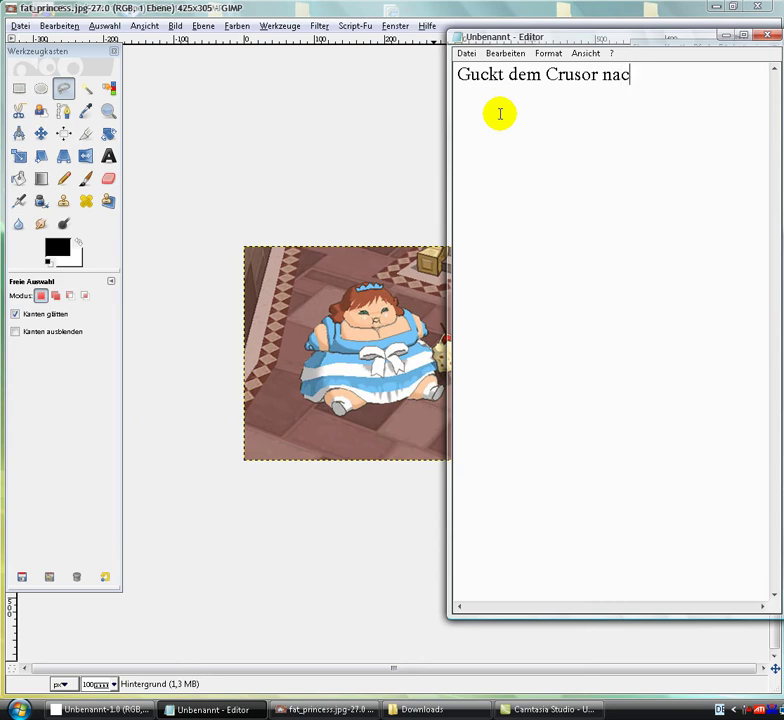
{"action": "key", "text": "BackSpace"}
{"action": "key", "text": "BackSpace"}
{"action": "key", "text": "BackSpace"}
{"action": "key", "text": "BackSpace"}
{"action": "key", "text": "BackSpace"}
{"action": "key", "text": "BackSpace"}
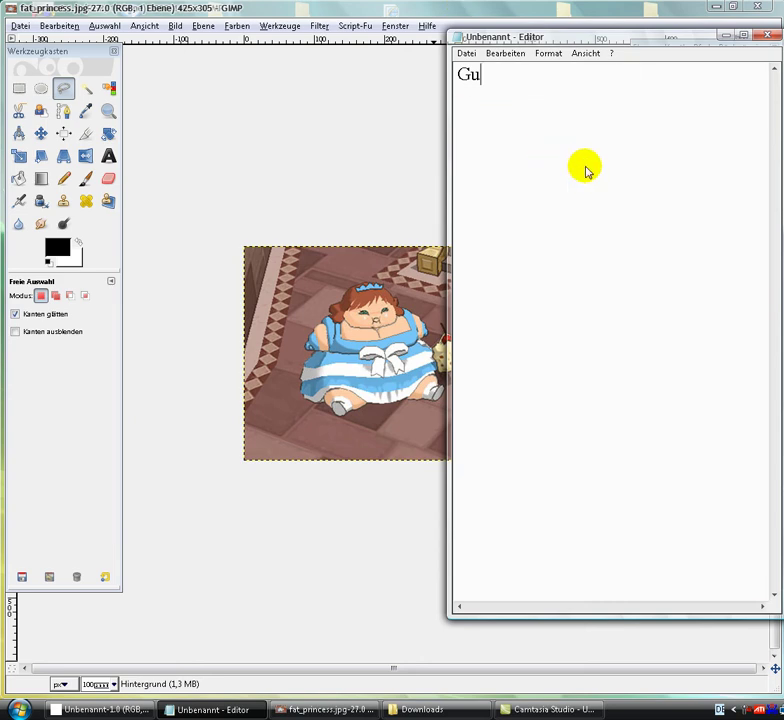
{"action": "left_click", "coordinate": [724, 35]}
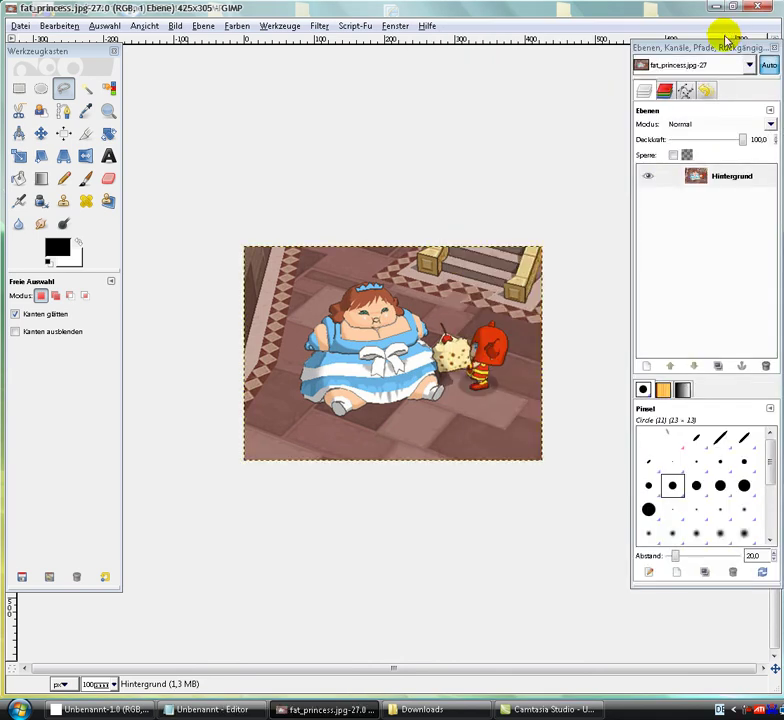
Step: Trace and commit a freehand outline around the red character beside the cake, then restore Notepad
{"action": "left_click", "coordinate": [470, 393]}
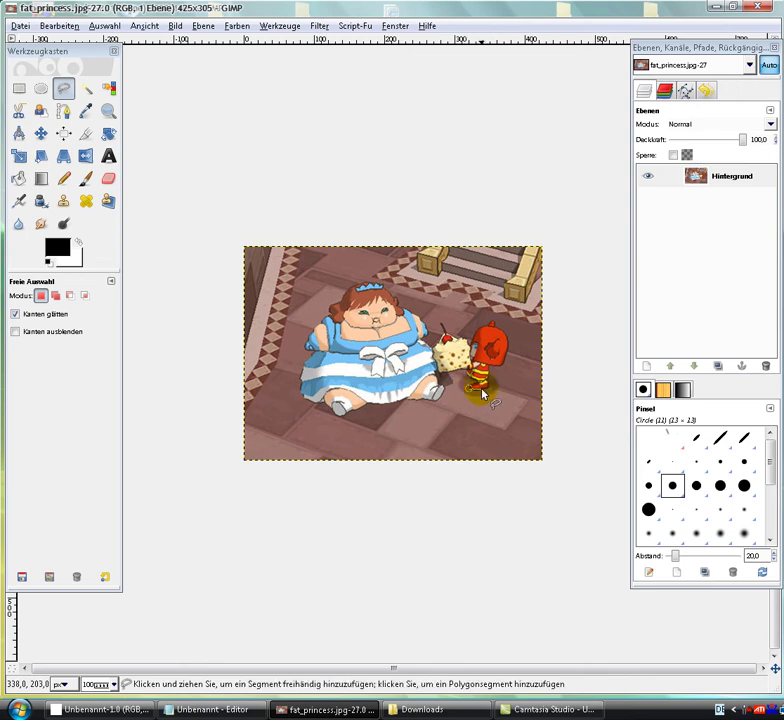
{"action": "left_click", "coordinate": [481, 393]}
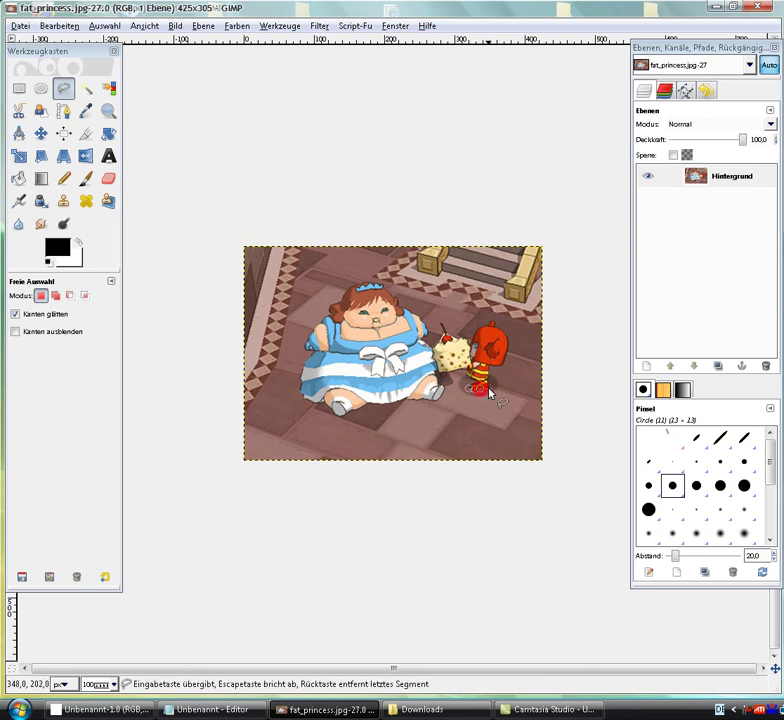
{"action": "left_click", "coordinate": [488, 390]}
{"action": "left_click", "coordinate": [488, 384]}
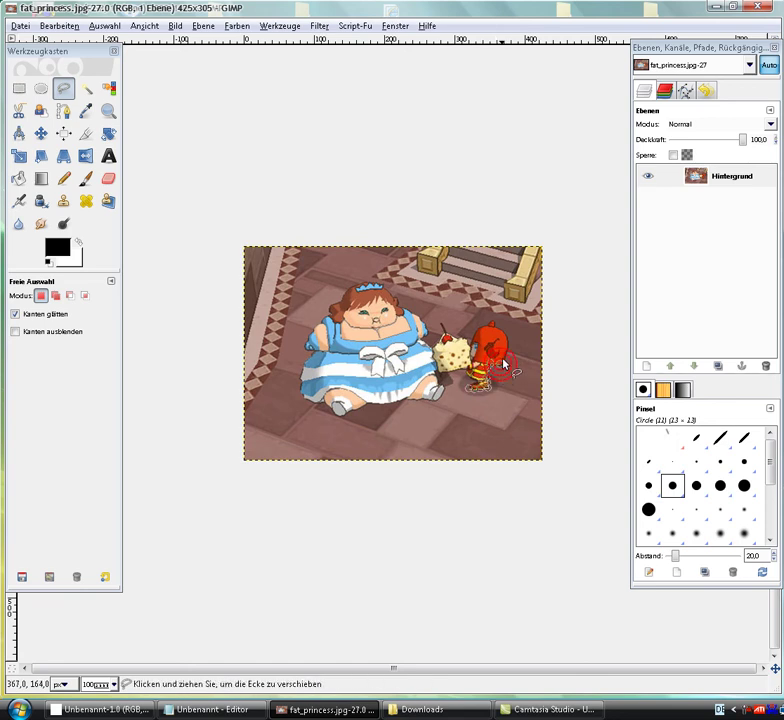
{"action": "left_click_drag", "start_coordinate": [506, 357], "coordinate": [512, 341]}
{"action": "left_click", "coordinate": [490, 324]}
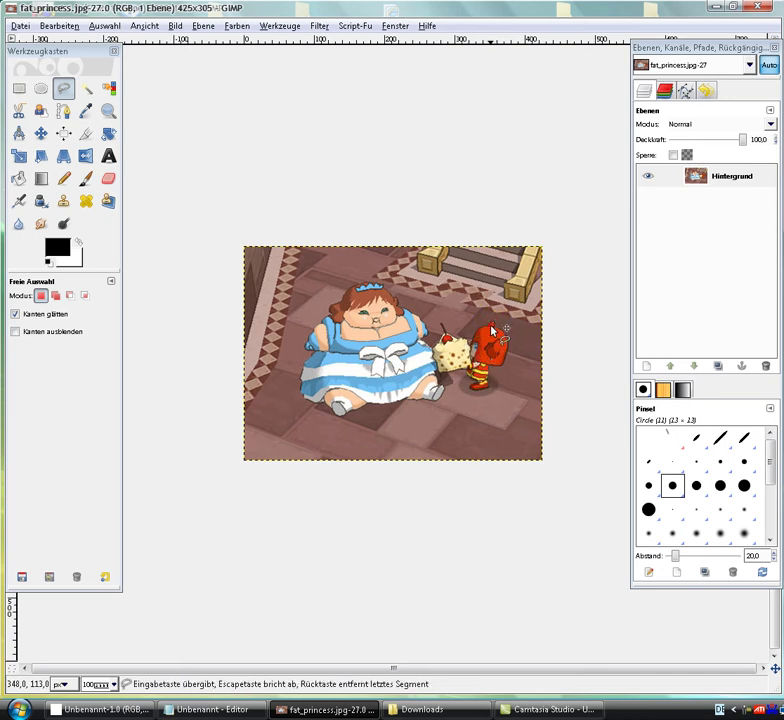
{"action": "left_click", "coordinate": [481, 332]}
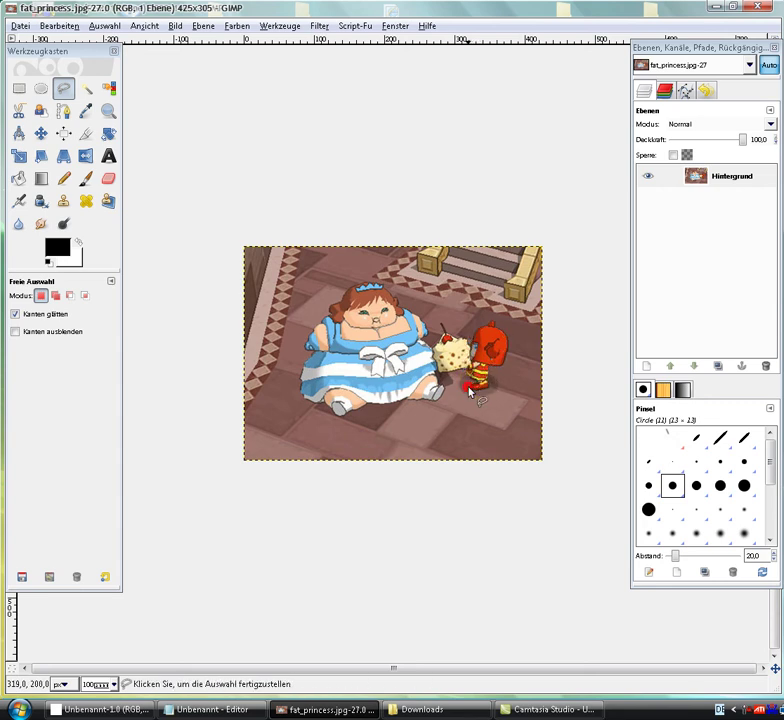
{"action": "left_click", "coordinate": [470, 392]}
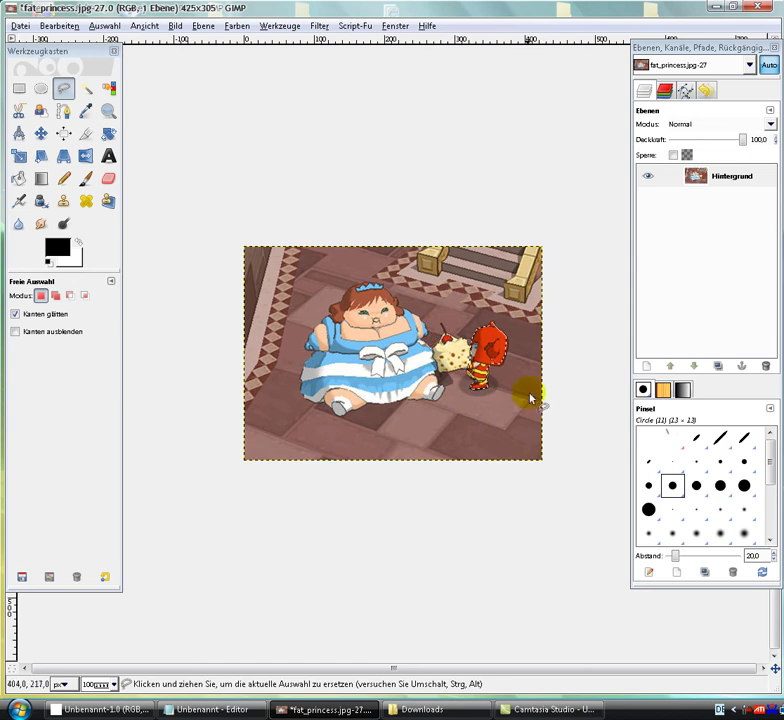
{"action": "left_click", "coordinate": [237, 710]}
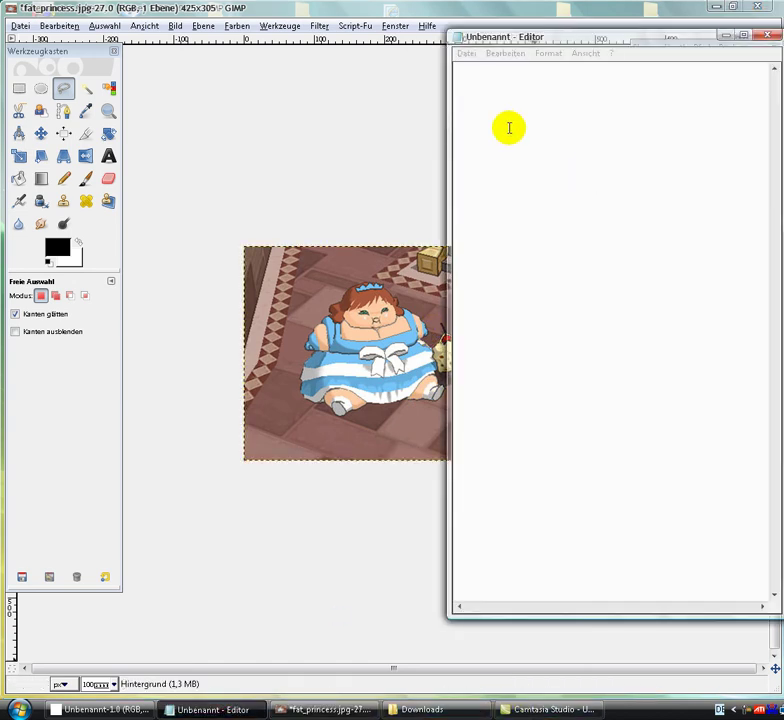
Step: Type a note about pressing STRG+C in Notepad, then select and delete it
{"action": "left_click", "coordinate": [508, 122]}
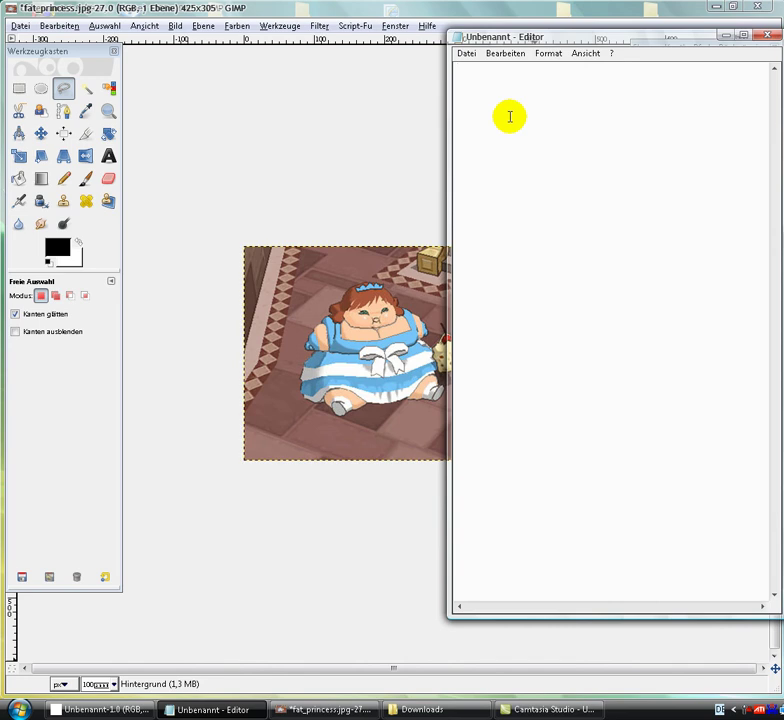
{"action": "type", "text": "Jetz"}
{"action": "type", "text": "ck"}
{"action": "type", "text": "t ih "}
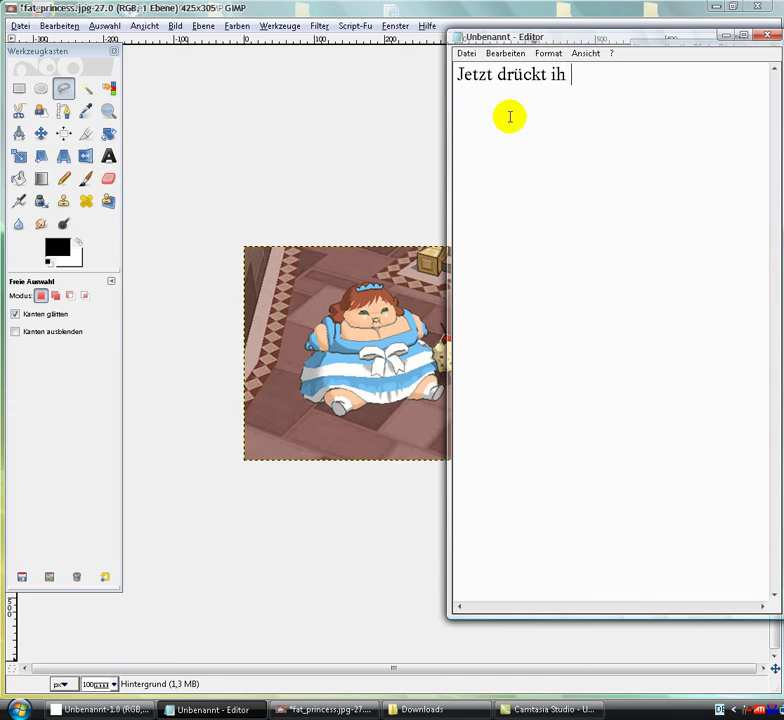
{"action": "type", "text": "G"}
{"action": "type", "text": "RG"}
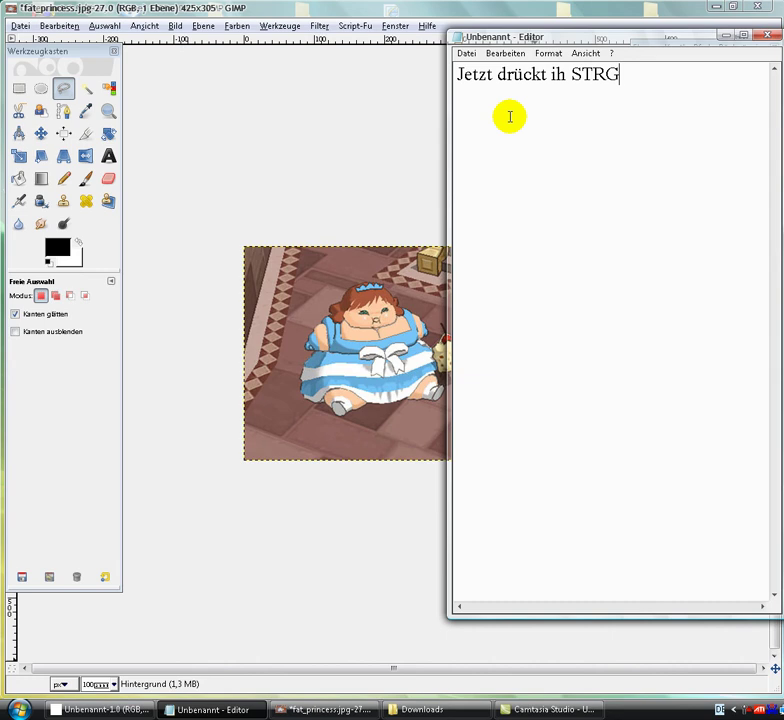
{"action": "type", "text": "+"}
{"action": "key", "text": "shift+Home"}
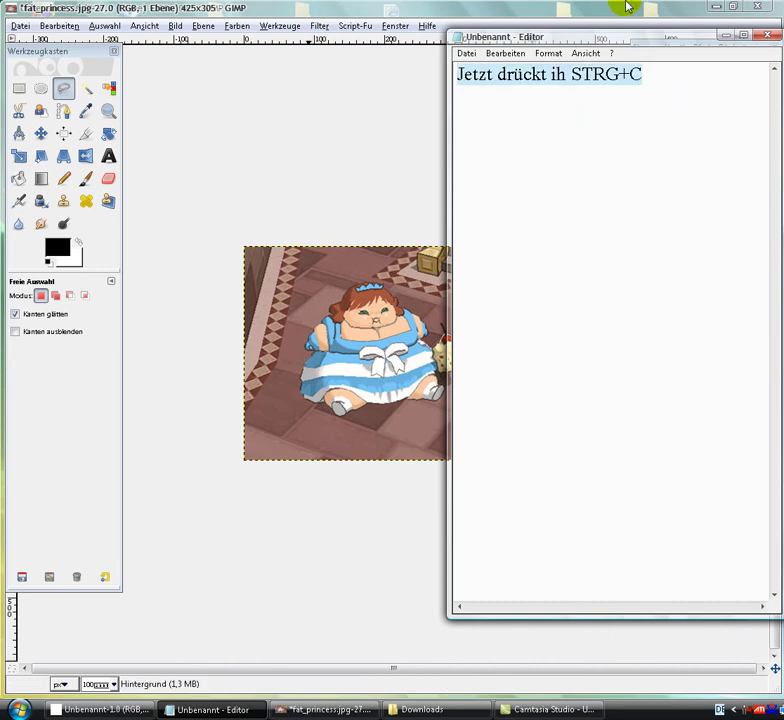
{"action": "key", "text": "Delete"}
Step: Copy the outlined red character in GIMP with Ctrl+C, then return to Notepad
{"action": "left_click", "coordinate": [723, 35]}
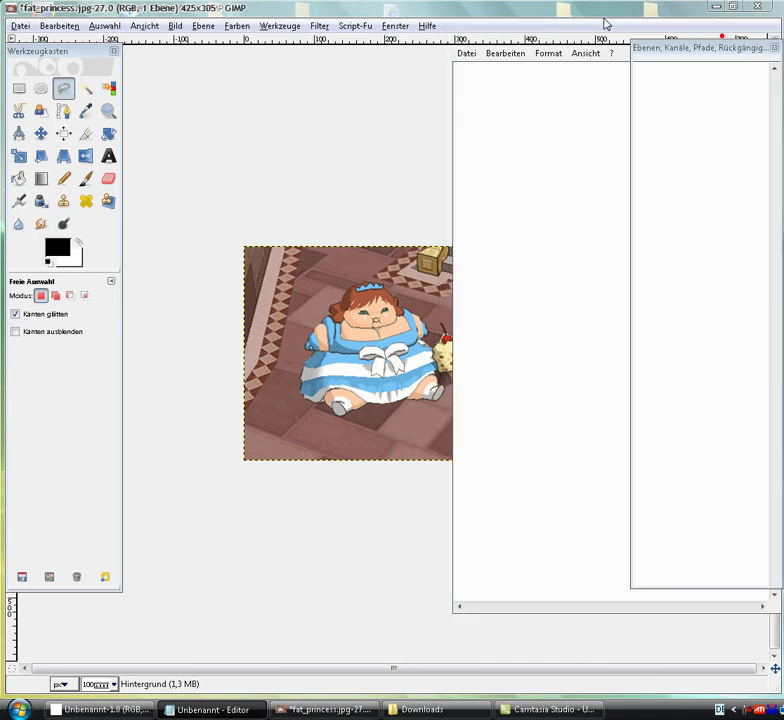
{"action": "left_click", "coordinate": [547, 15]}
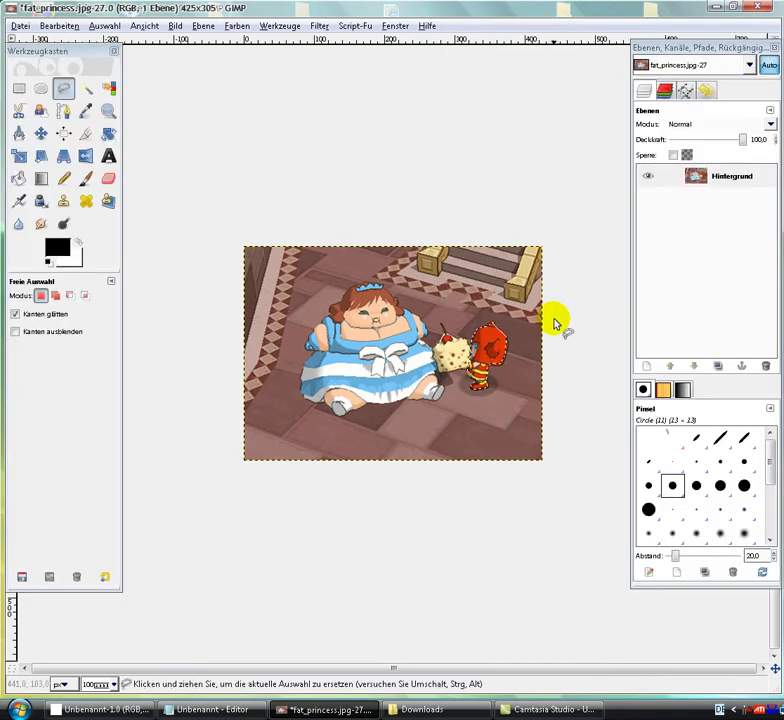
{"action": "key", "text": "ctrl+c"}
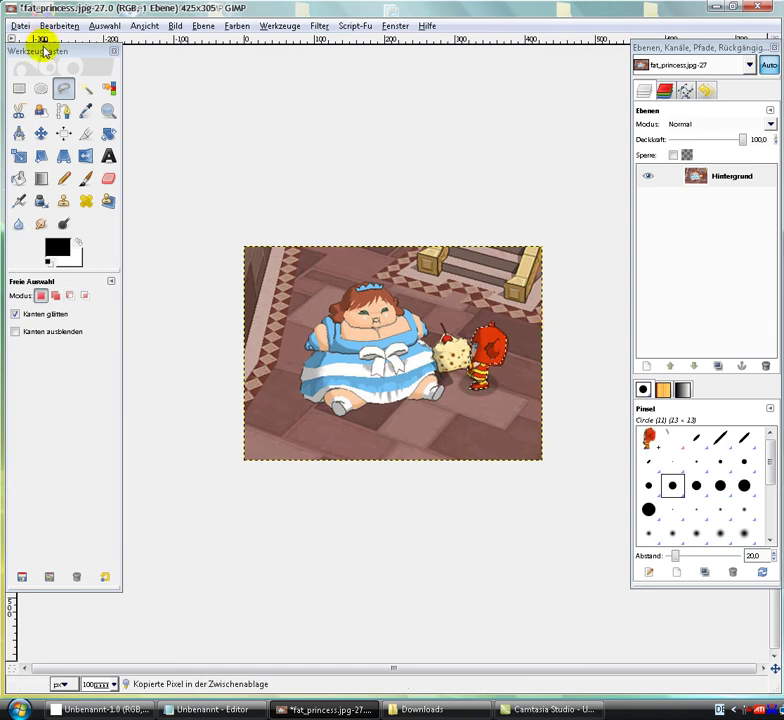
{"action": "left_click", "coordinate": [223, 709]}
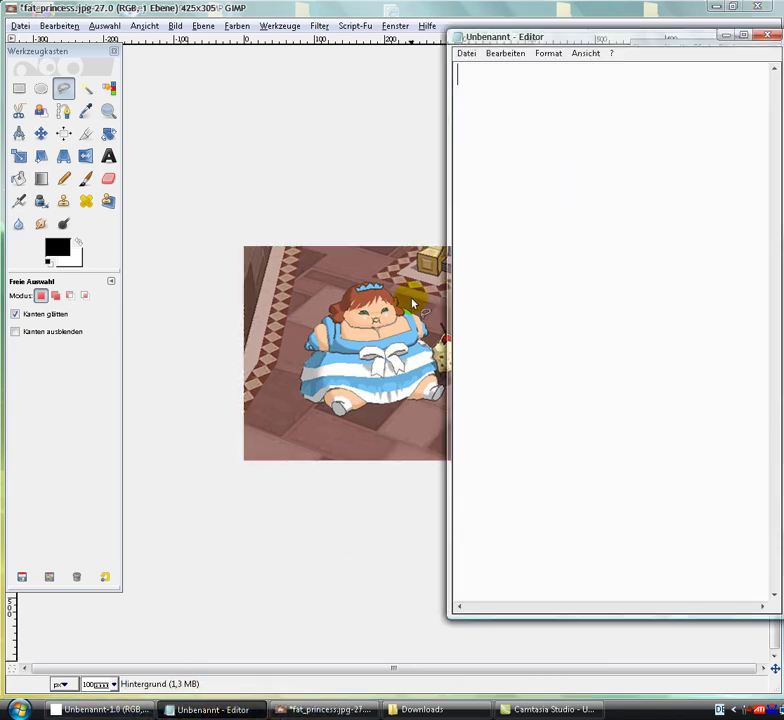
Step: Type 'Ich Wechsel Zu Einem Anderen Bild' in Notepad, fixing the stray V
{"action": "type", "text": "Ich Wechsel Zu Einem An"}
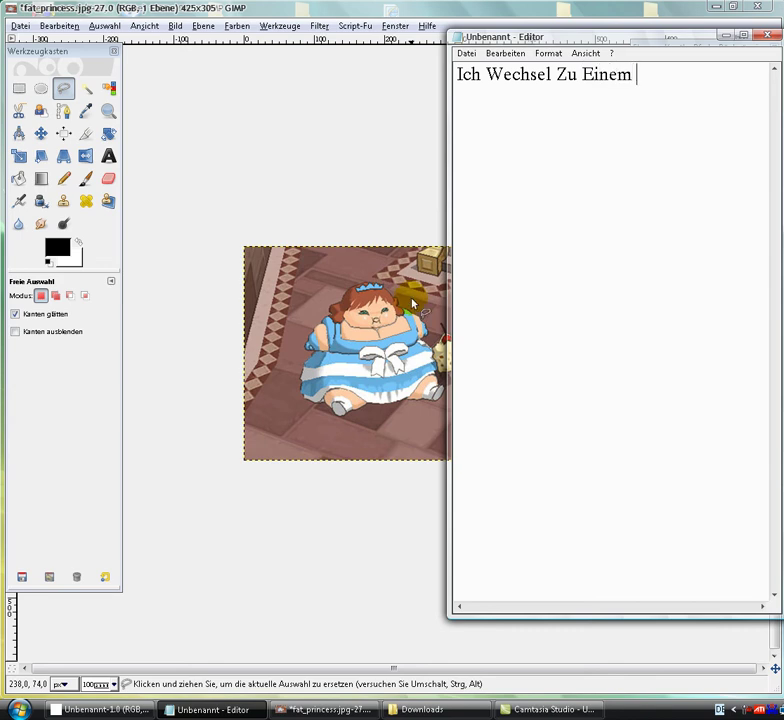
{"action": "type", "text": "deren V"}
{"action": "key", "text": "BackSpace"}
{"action": "type", "text": "ld"}
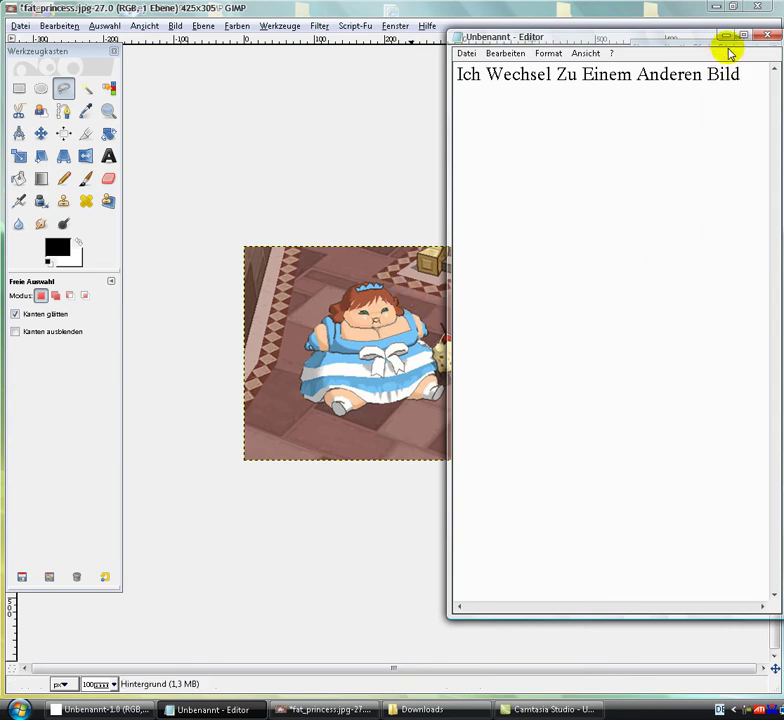
Step: Hide Notepad and the GIMP docks, show the blank 1000×1000 Unbenannt-1 image, then restore Notepad
{"action": "left_click", "coordinate": [724, 35]}
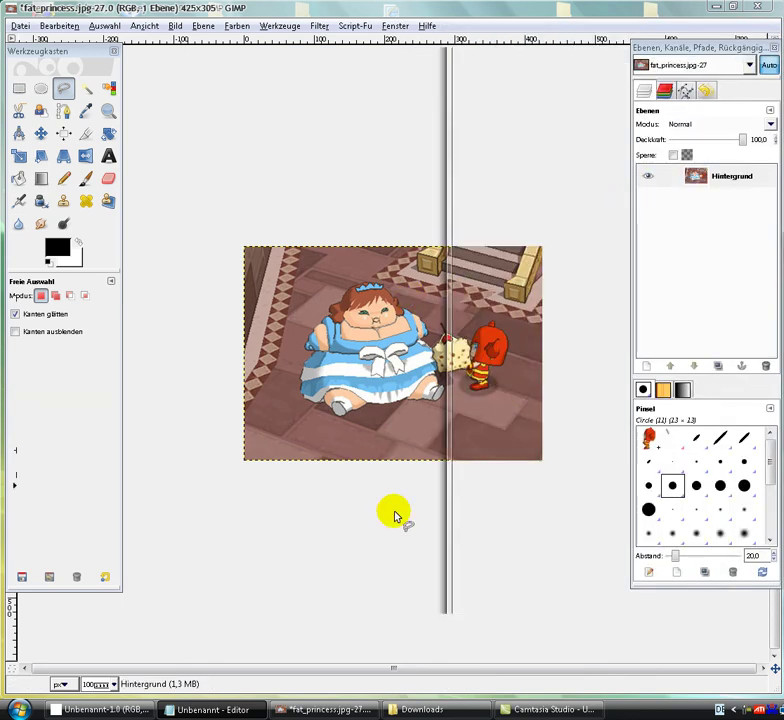
{"action": "key", "text": "Tab"}
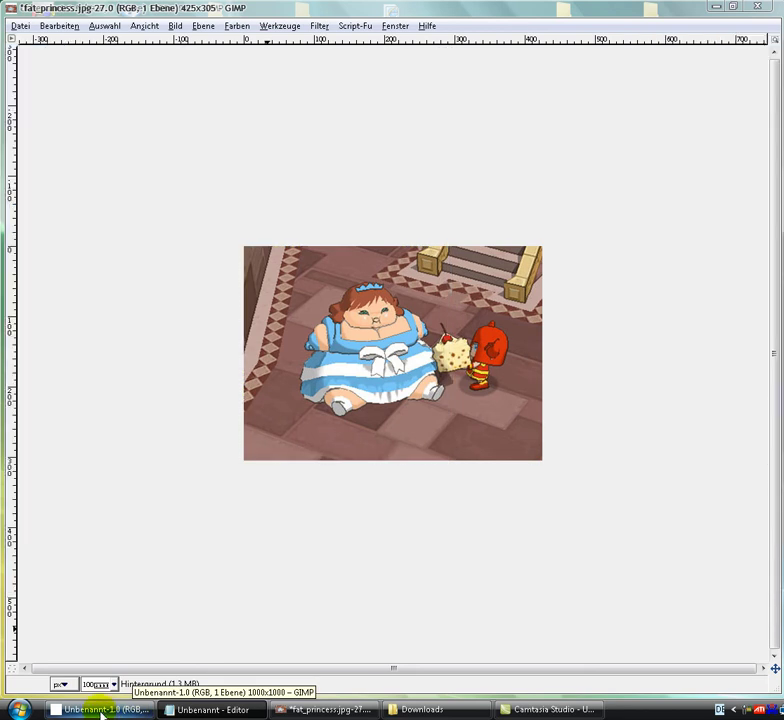
{"action": "left_click", "coordinate": [99, 710]}
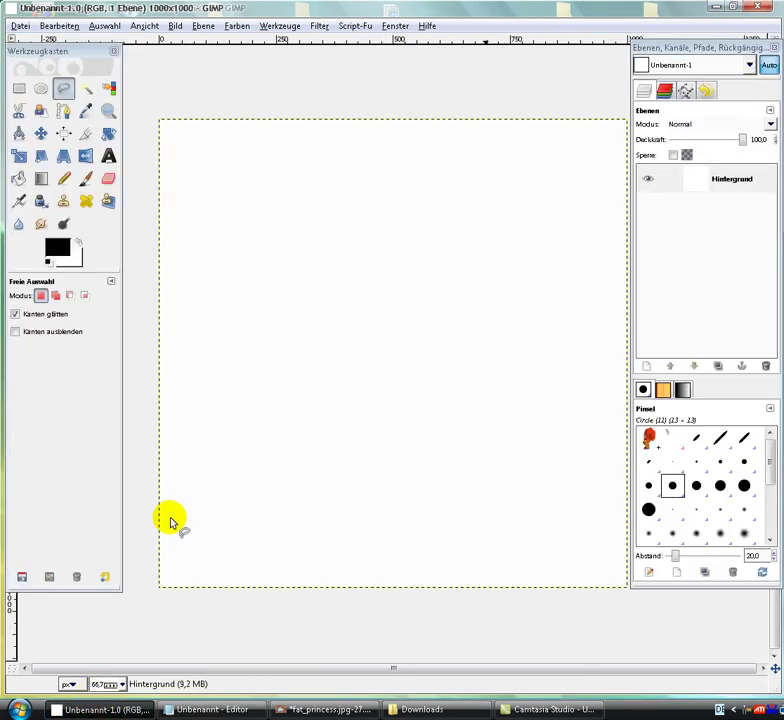
{"action": "left_click", "coordinate": [249, 712]}
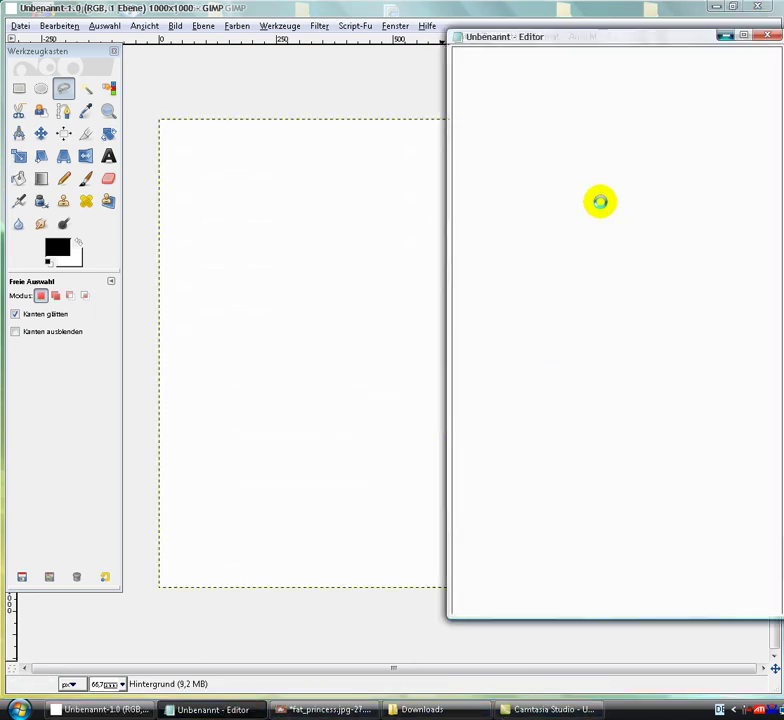
Step: Replace the Notepad text with 'Jetzt Drück ich STRG+V'
{"action": "left_click_drag", "start_coordinate": [745, 88], "coordinate": [5, 125]}
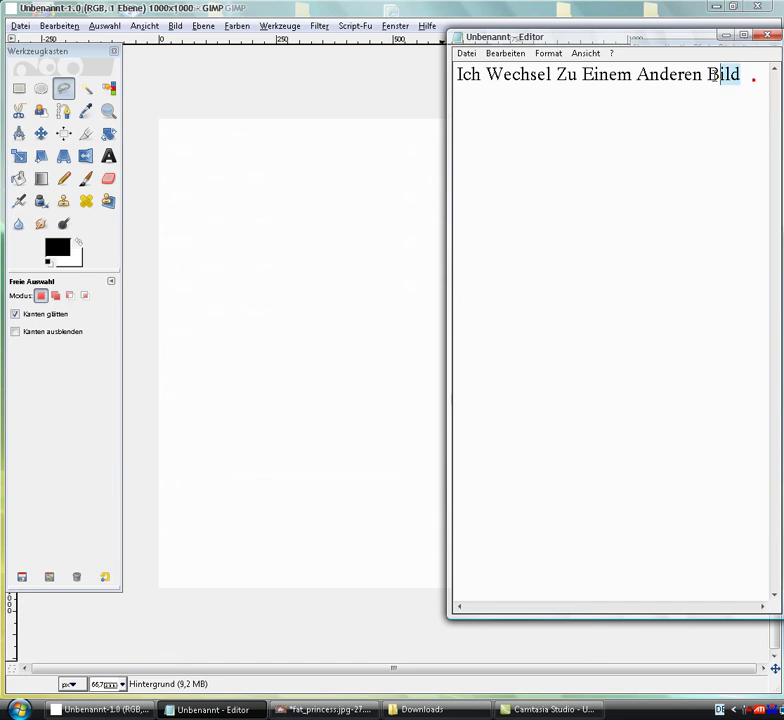
{"action": "key", "text": "Delete"}
{"action": "type", "text": "etzt Drück ich S"}
{"action": "type", "text": "TRG+V"}
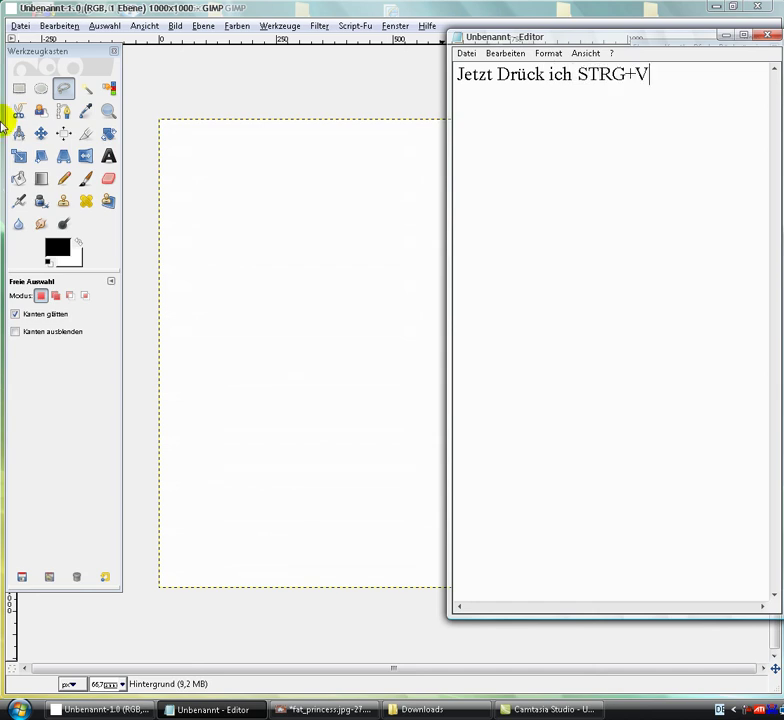
{"action": "left_click", "coordinate": [5, 122]}
{"action": "left_click", "coordinate": [590, 105]}
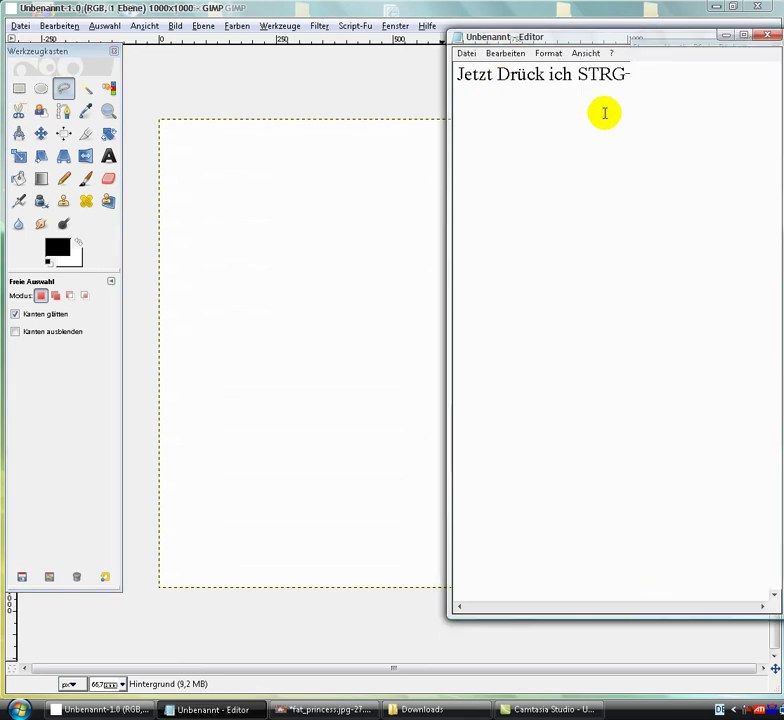
{"action": "type", "text": "+V"}
Step: Clear the note, minimize Notepad, and focus the blank GIMP canvas
{"action": "key", "text": "ctrl+a"}
{"action": "key", "text": "Delete"}
{"action": "left_click", "coordinate": [726, 36]}
{"action": "left_click", "coordinate": [261, 289]}
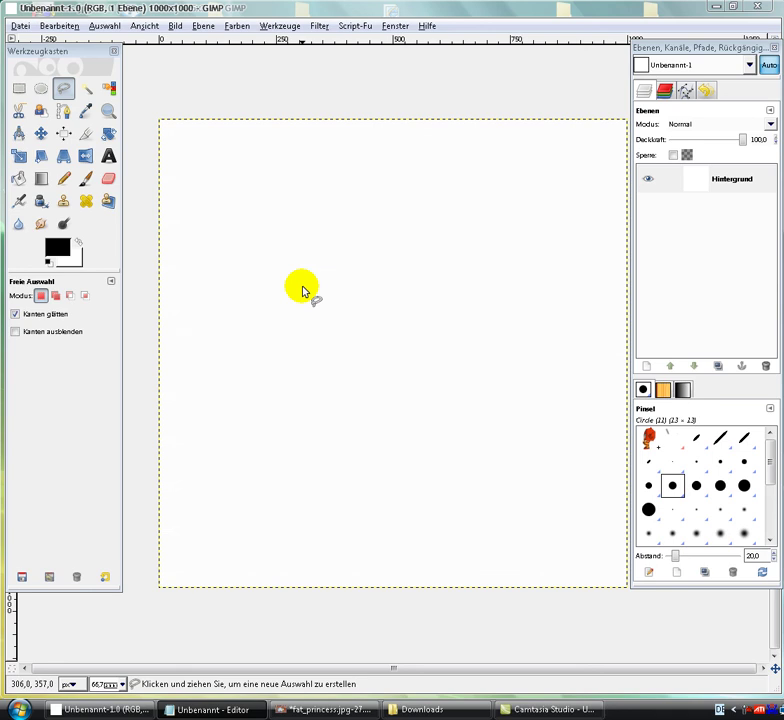
Step: Paste the copied red character onto the Unbenannt-1 canvas with Ctrl+V
{"action": "left_click", "coordinate": [431, 10]}
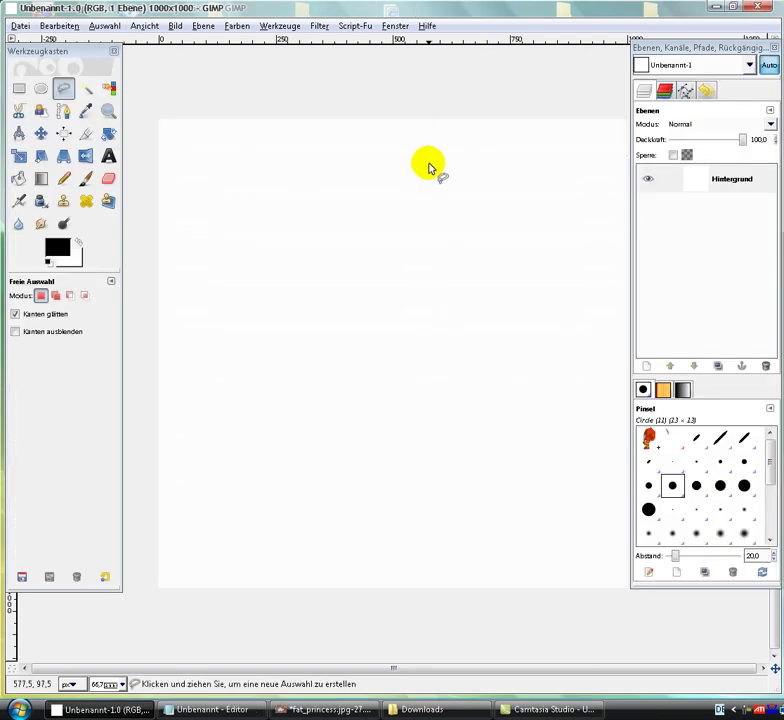
{"action": "key", "text": "ctrl+v"}
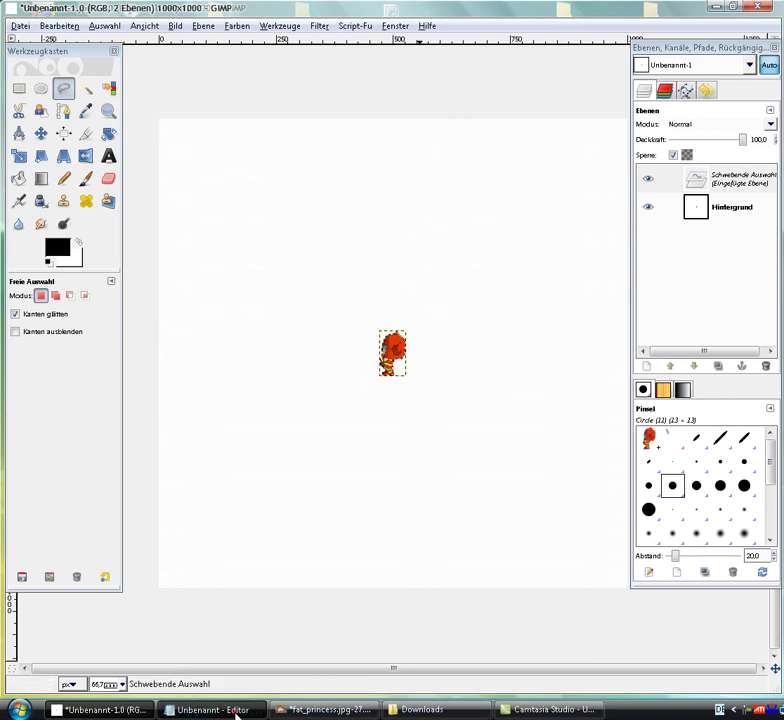
Step: Restore Notepad, type 'Bitte Jetzt Könnt ihr es Bewegen wo ihr wollt', then minimize it
{"action": "left_click", "coordinate": [232, 710]}
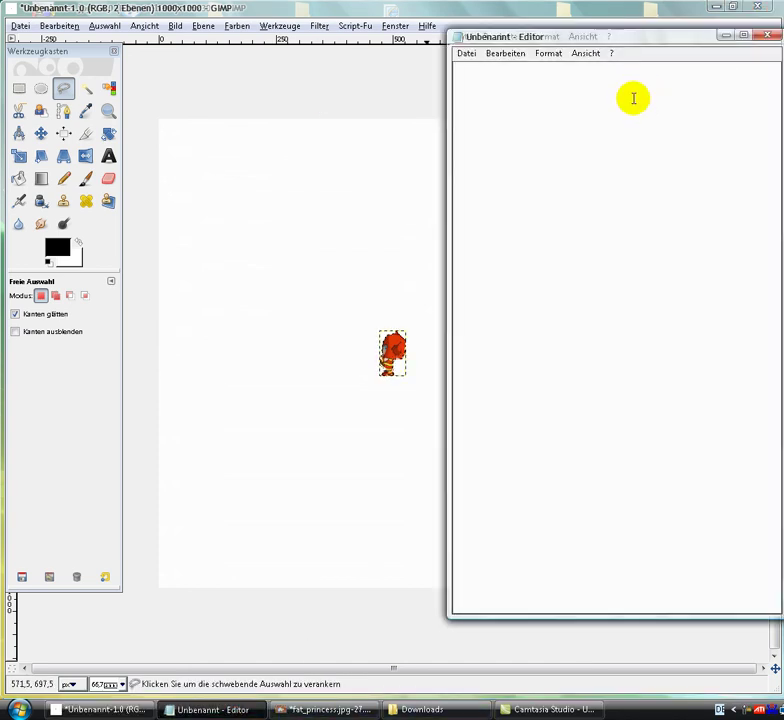
{"action": "type", "text": "Bii"}
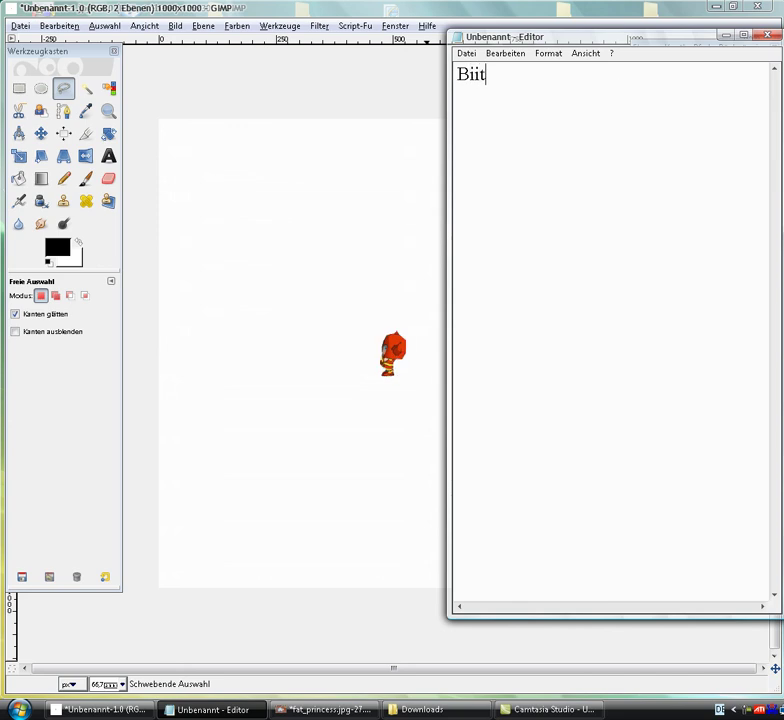
{"action": "type", "text": "tte"}
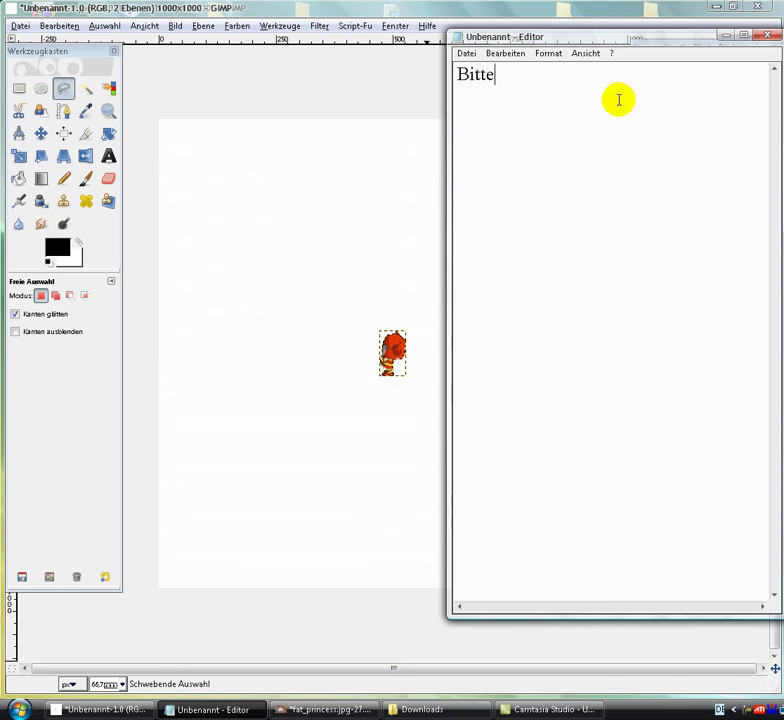
{"action": "type", "text": " Jetzt Kö"}
{"action": "type", "text": "nnt ihr es"}
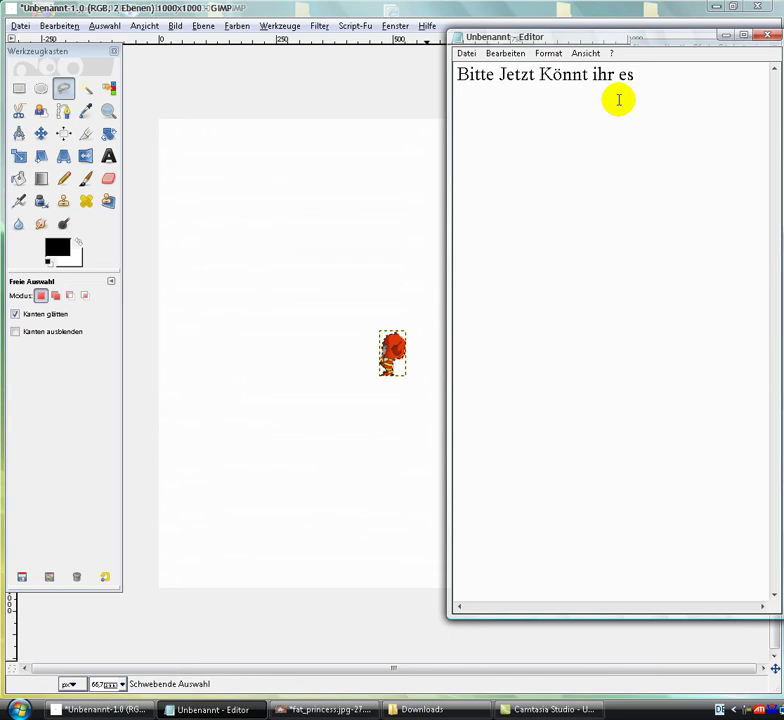
{"action": "type", "text": " Bewegen wo "}
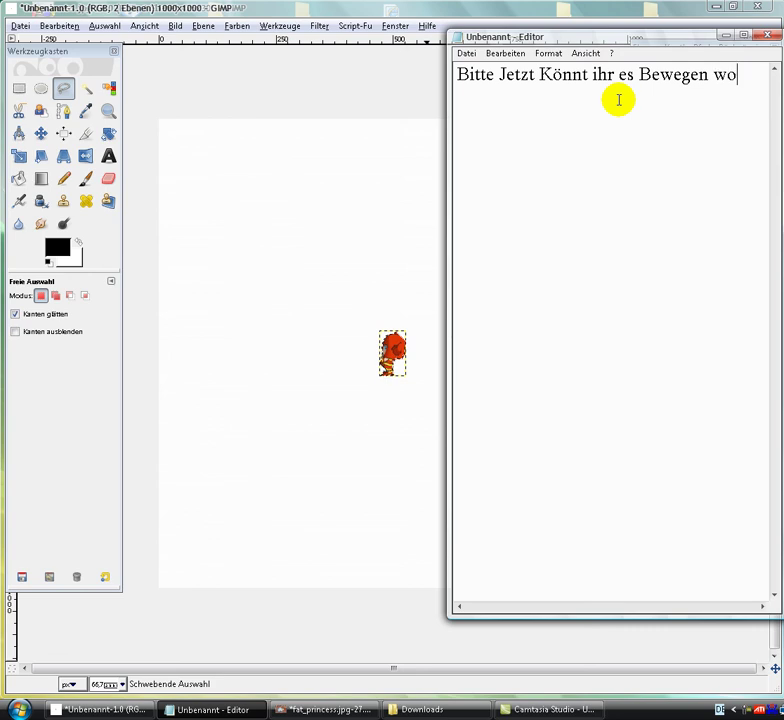
{"action": "type", "text": "ihe"}
{"action": "key", "text": "BackSpace"}
{"action": "type", "text": "r "}
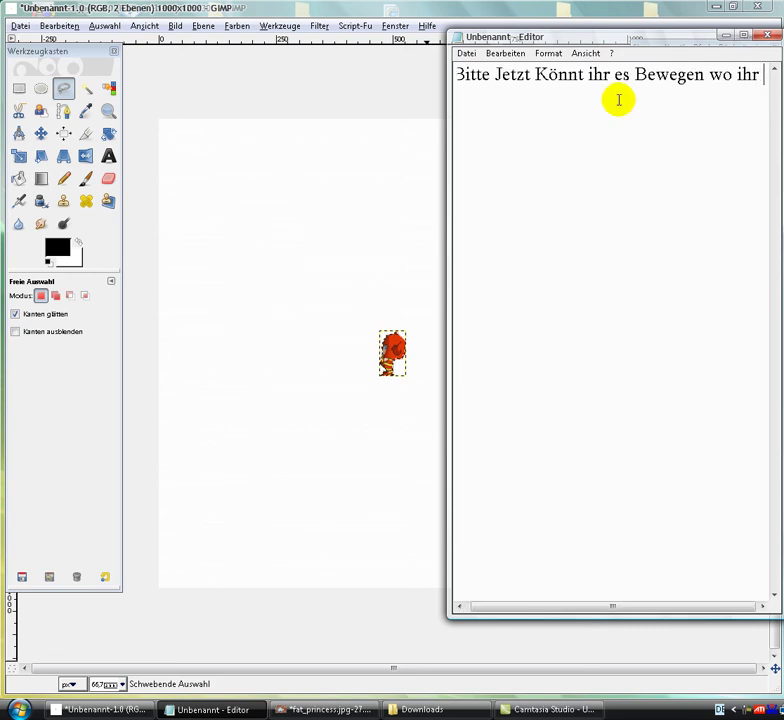
{"action": "type", "text": "wollt"}
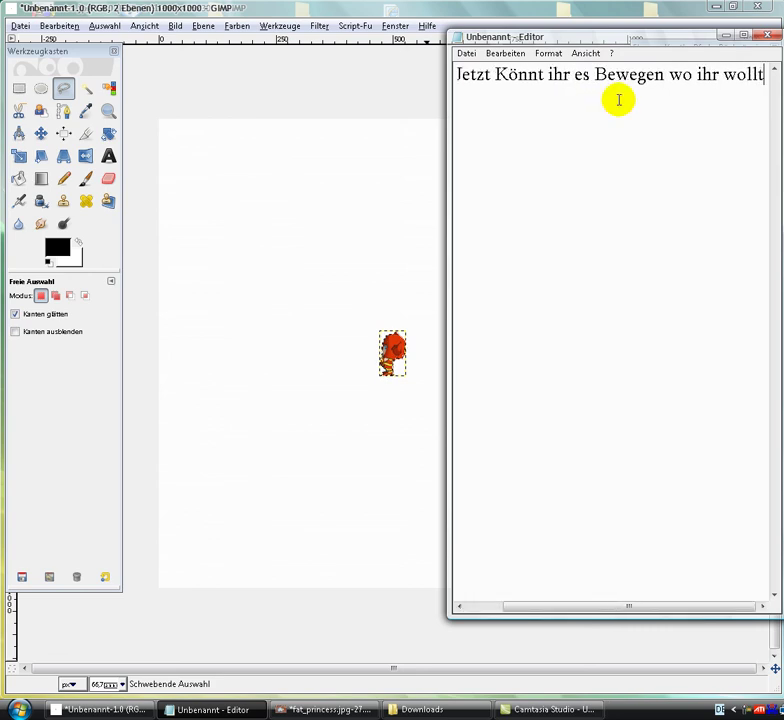
{"action": "left_click", "coordinate": [725, 35]}
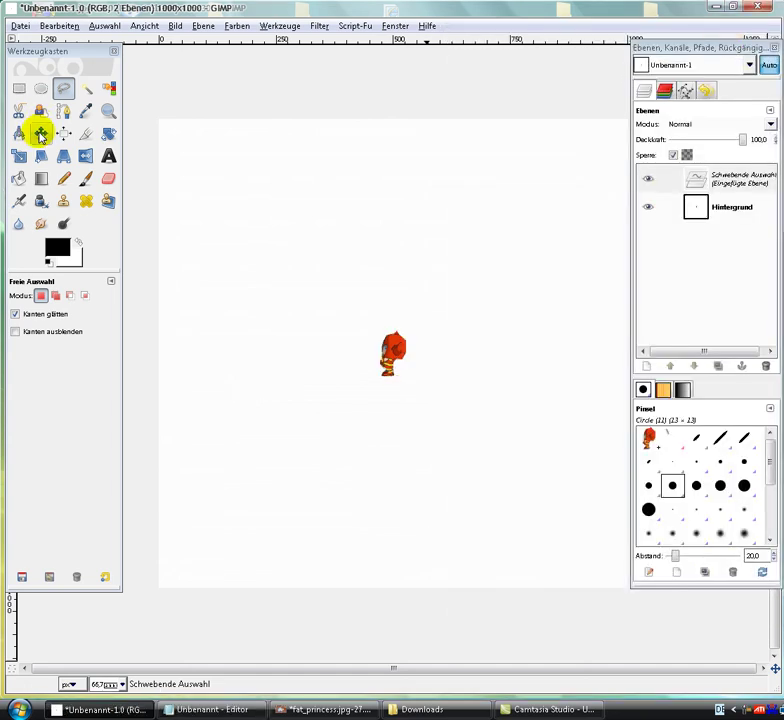
Step: With the Move tool, drag the floating red character up-right, then back near the canvas centre
{"action": "left_click", "coordinate": [40, 134]}
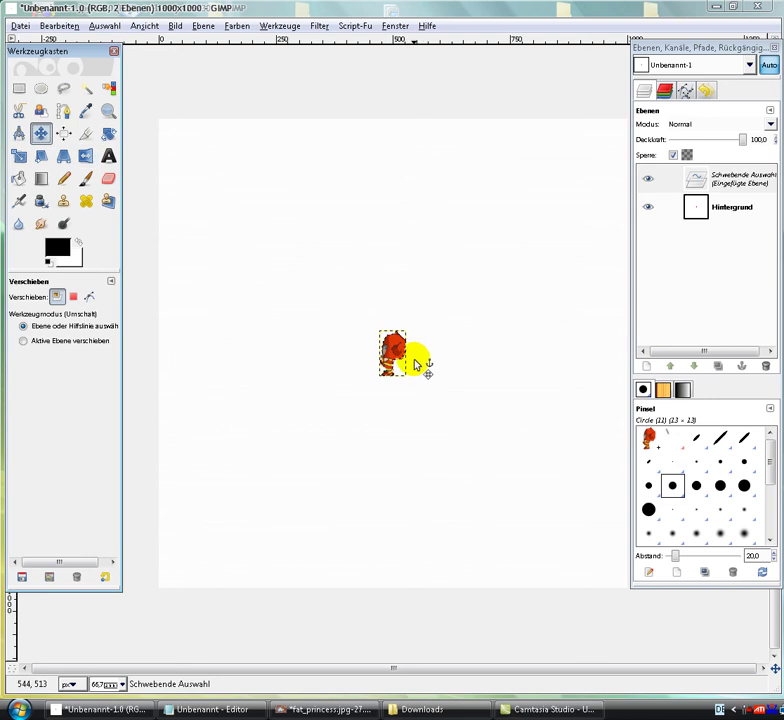
{"action": "key", "text": "Tab"}
{"action": "mouse_move", "coordinate": [413, 368]}
{"action": "left_mouse_down"}
{"action": "mouse_move", "coordinate": [452, 299]}
{"action": "mouse_move", "coordinate": [349, 260]}
{"action": "mouse_move", "coordinate": [251, 287]}
{"action": "mouse_move", "coordinate": [398, 358]}
{"action": "left_mouse_up"}
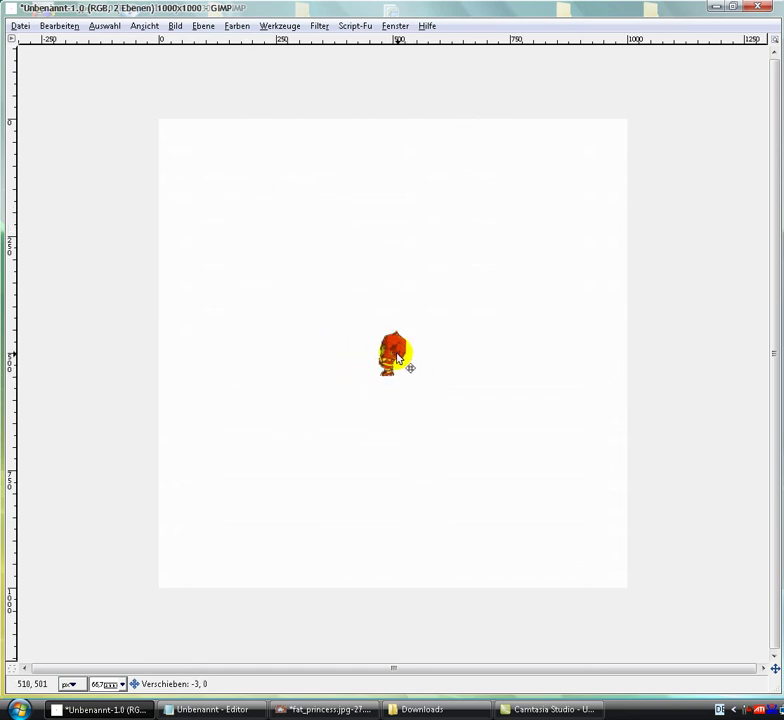
{"action": "left_click_drag", "start_coordinate": [398, 358], "coordinate": [414, 359]}
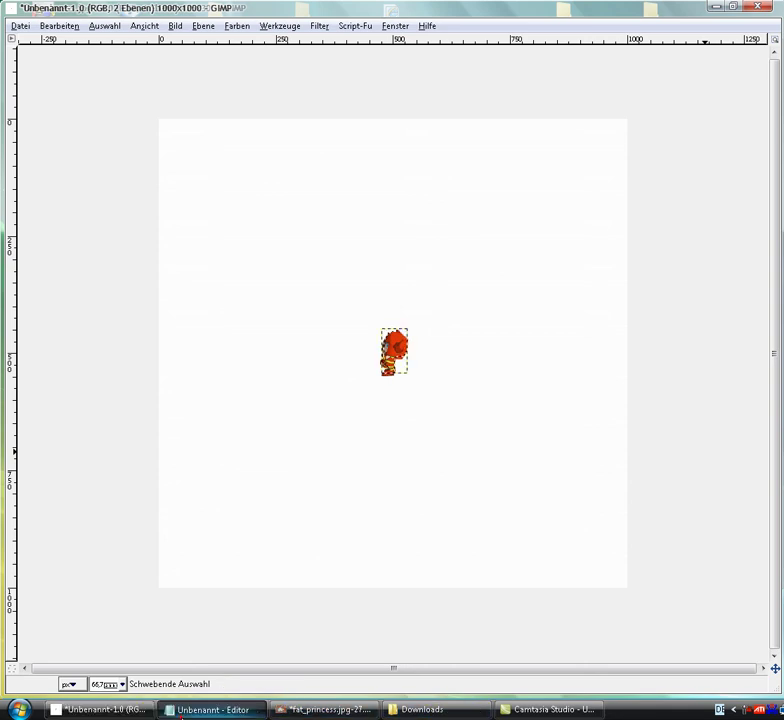
Step: Widen the Notepad window leftward, swap the note for 'Danke Für´s Zuschauen', then delete that line
{"action": "left_click", "coordinate": [181, 712]}
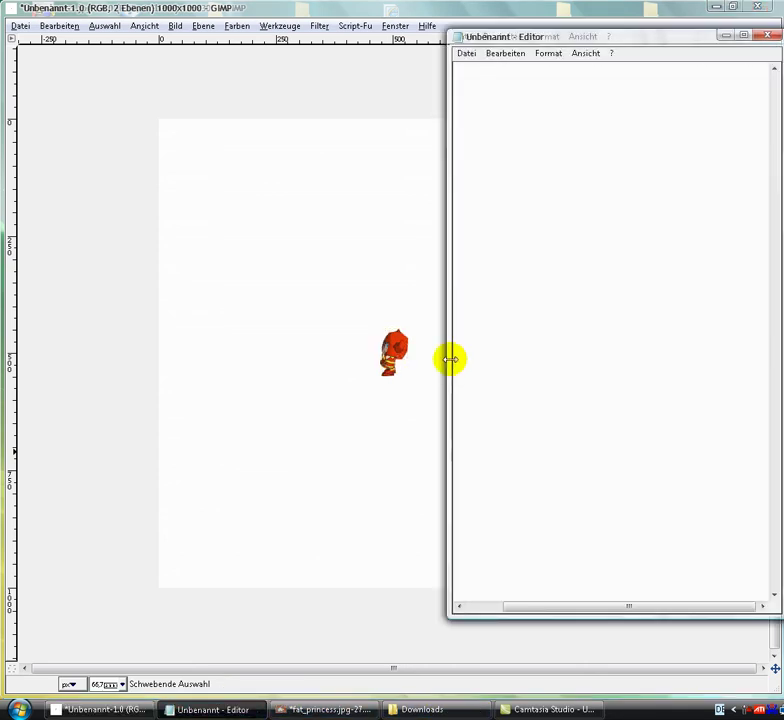
{"action": "left_click_drag", "start_coordinate": [451, 358], "coordinate": [108, 378]}
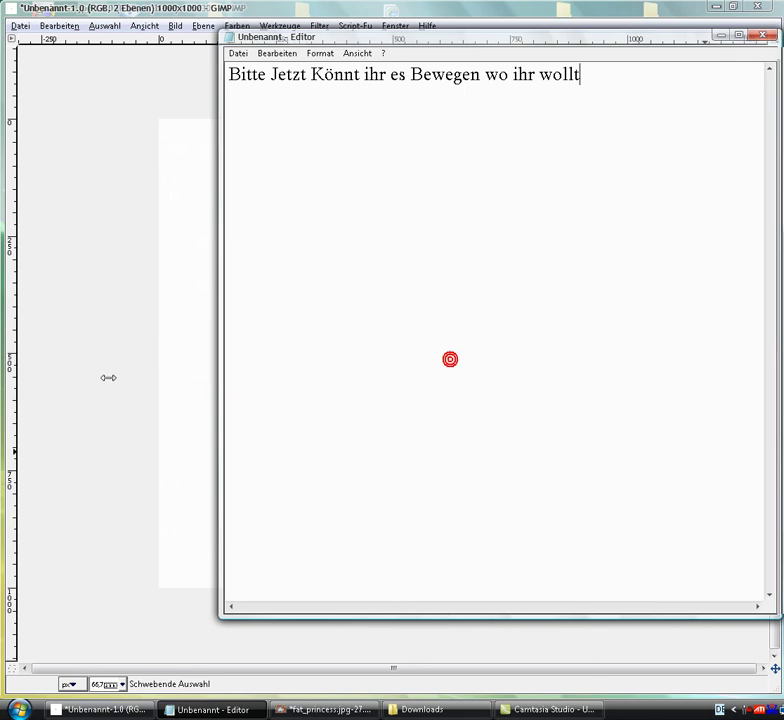
{"action": "mouse_move", "coordinate": [564, 89]}
{"action": "left_mouse_down"}
{"action": "mouse_move", "coordinate": [421, 76]}
{"action": "mouse_move", "coordinate": [66, 109]}
{"action": "left_mouse_up"}
{"action": "key", "text": "Delete"}
{"action": "type", "text": "Da"}
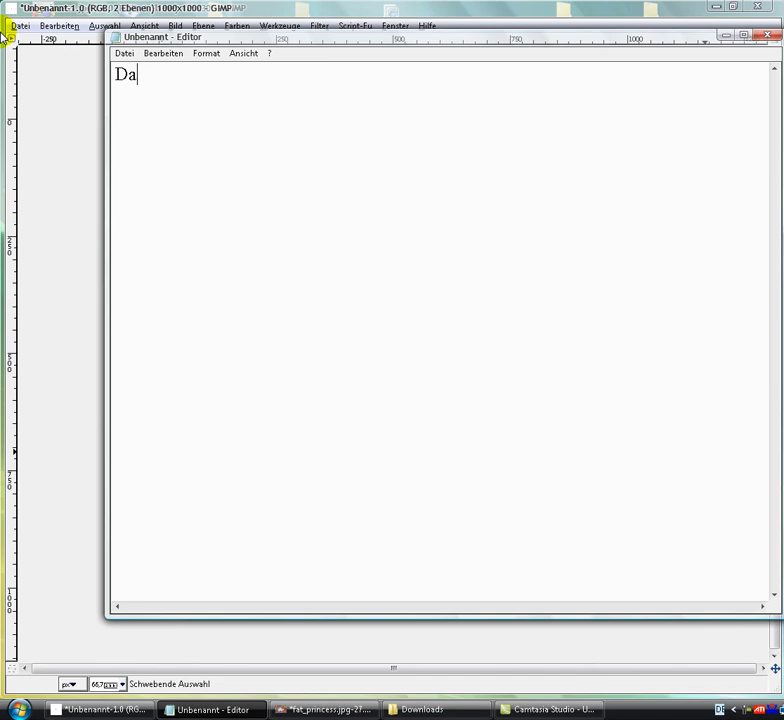
{"action": "type", "text": "nke Für"}
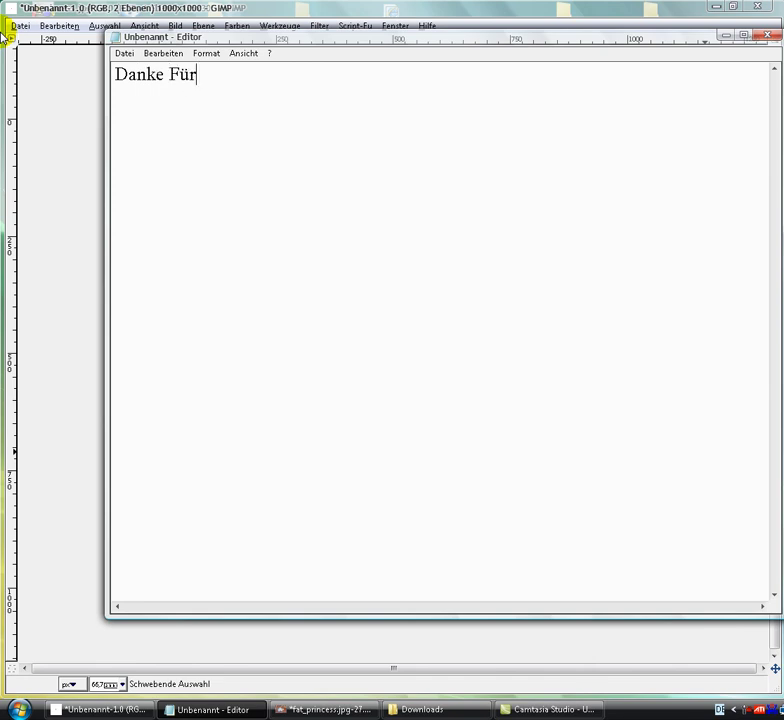
{"action": "type", "text": "´s Zu"}
{"action": "type", "text": "schauen"}
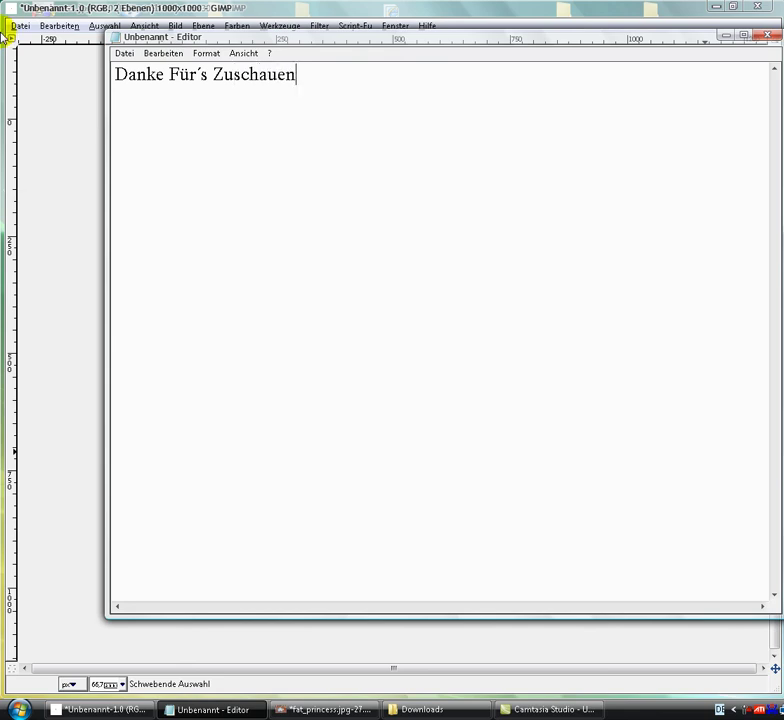
{"action": "left_click_drag", "start_coordinate": [378, 126], "coordinate": [66, 175]}
{"action": "key", "text": "Delete"}
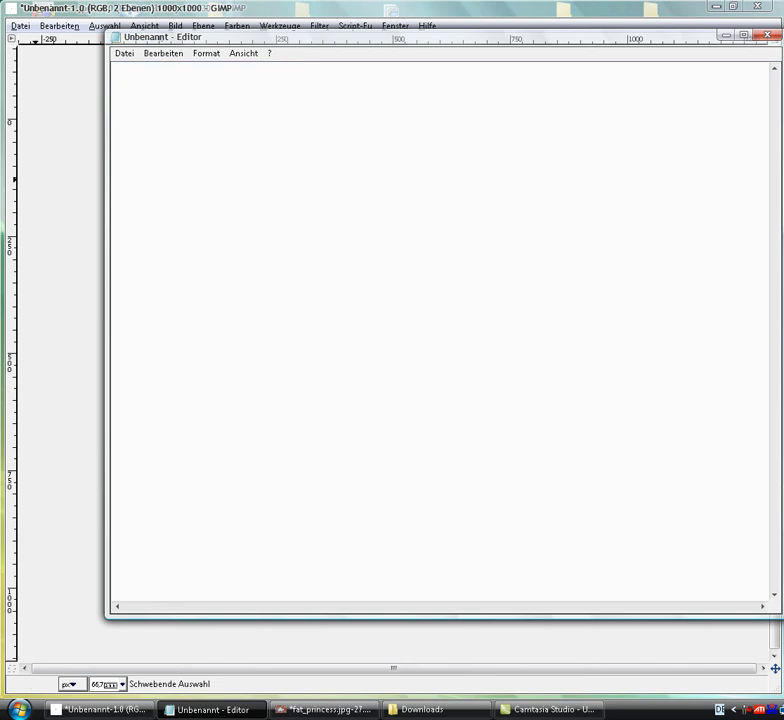